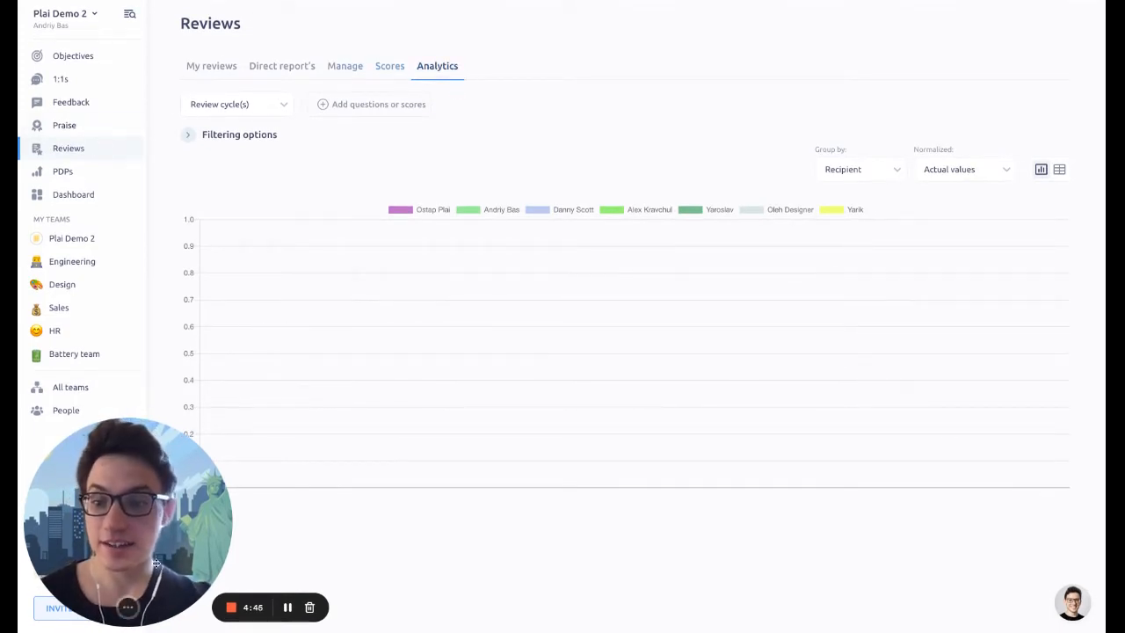
left_click(115, 606)
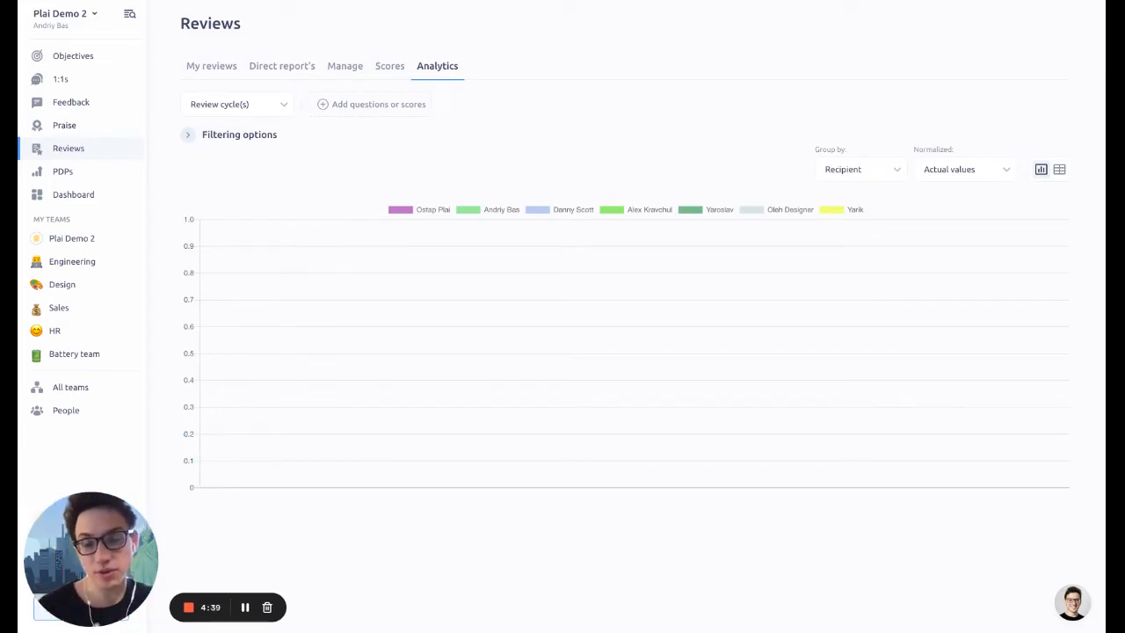
Select the "[DEMO] Scored Attribut..." review cycle as the data source for the analytics.
left_click(272, 111)
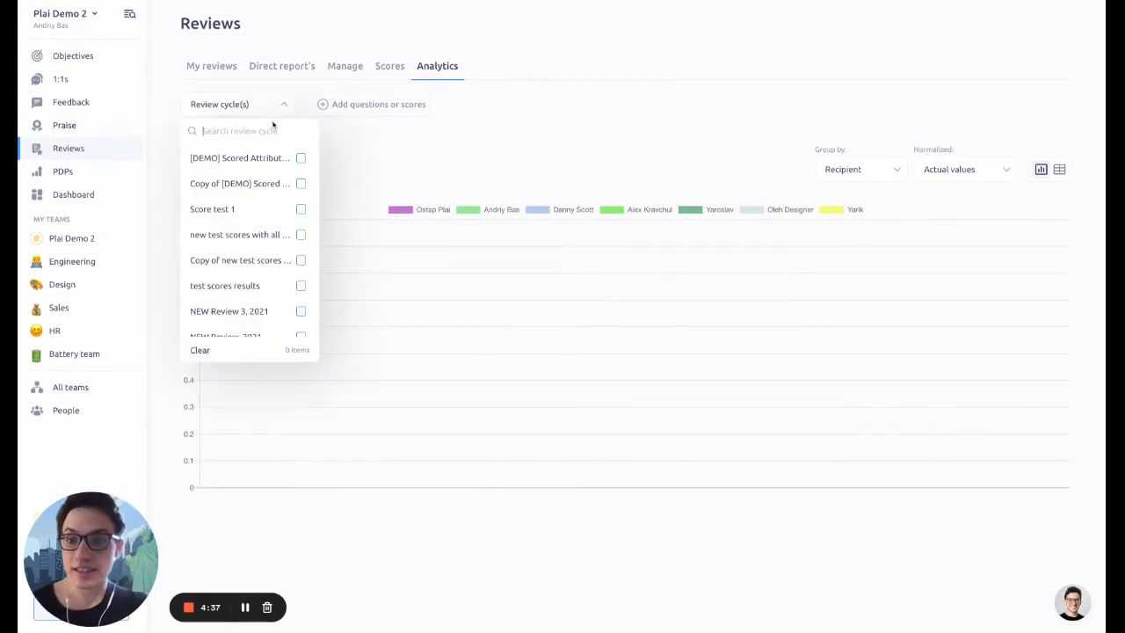
left_click(263, 158)
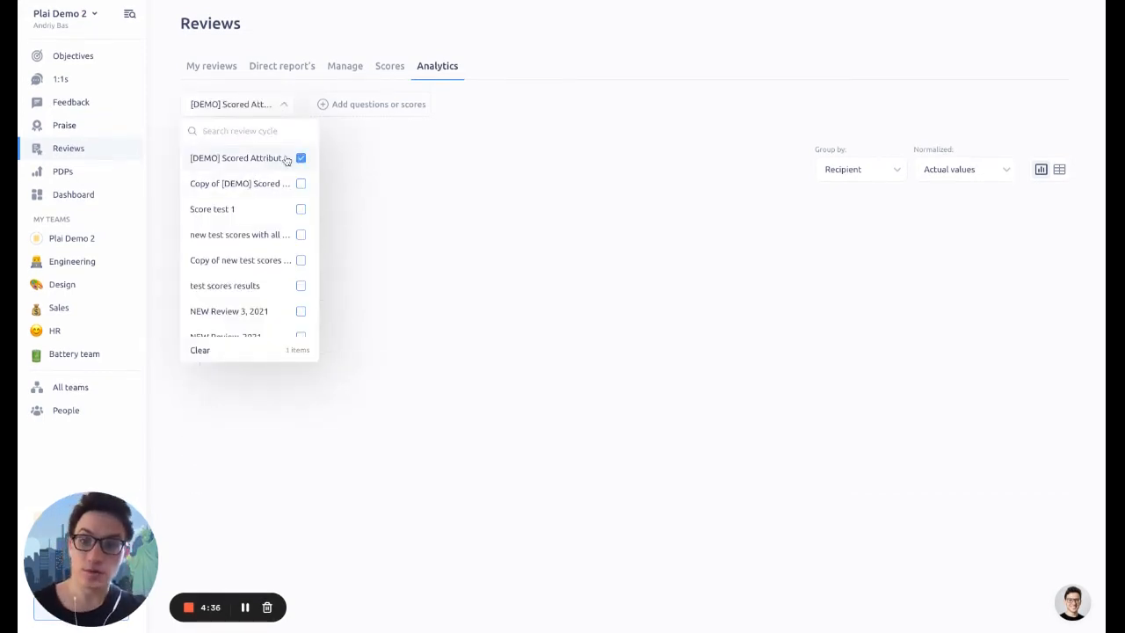
left_click(363, 161)
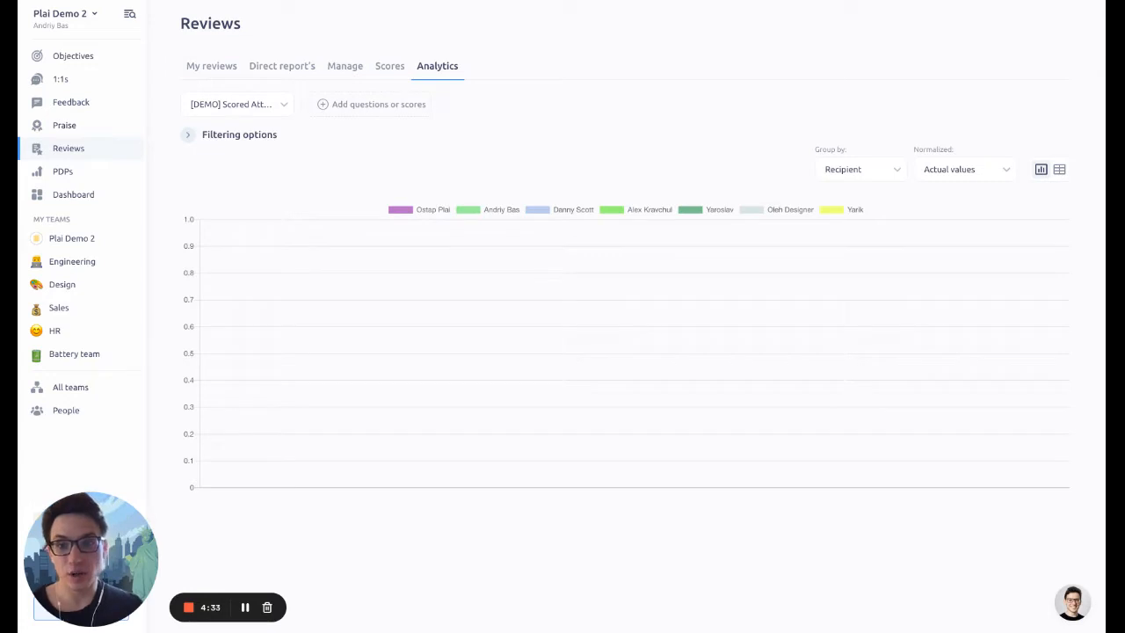
left_click(364, 107)
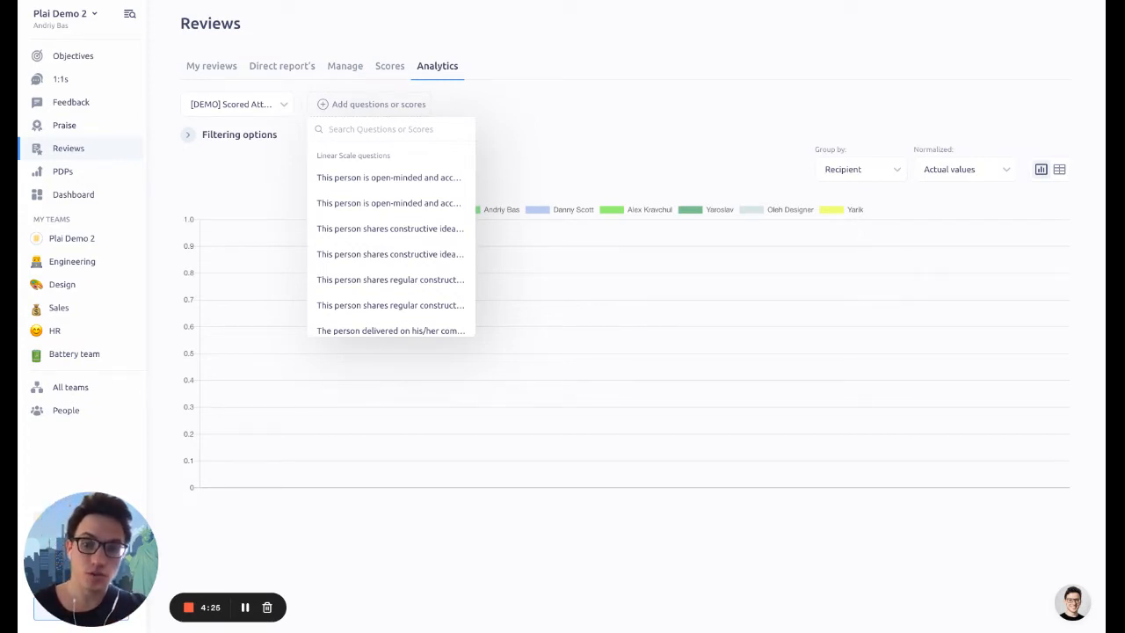
scroll(404, 252, "down", 2)
scroll(404, 251, "up", 2)
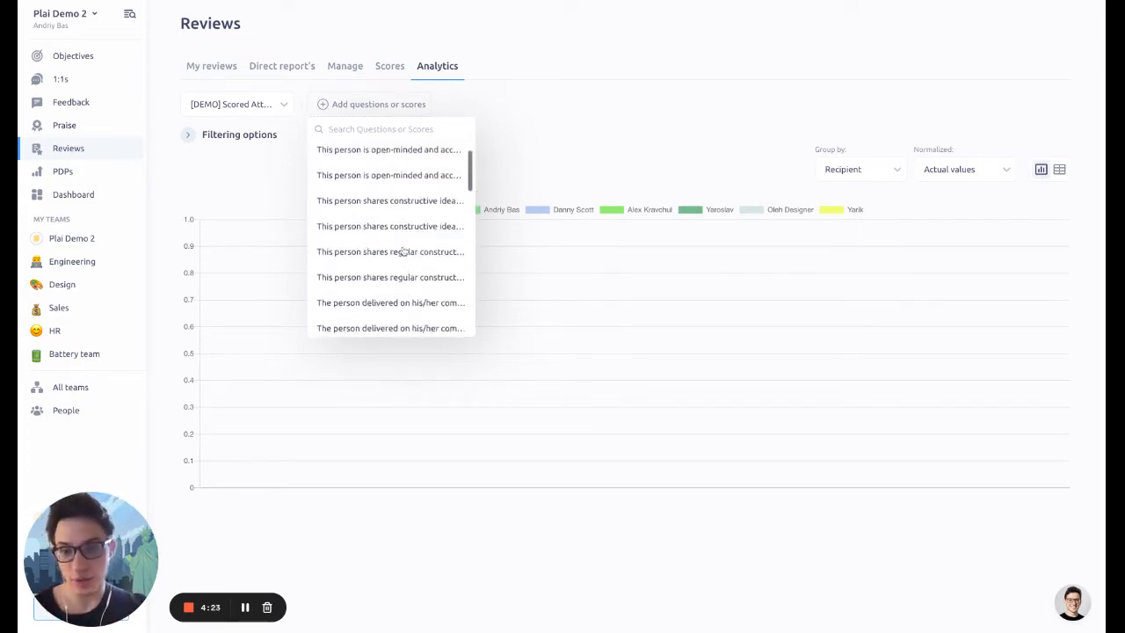
type("dompe")
key("Escape")
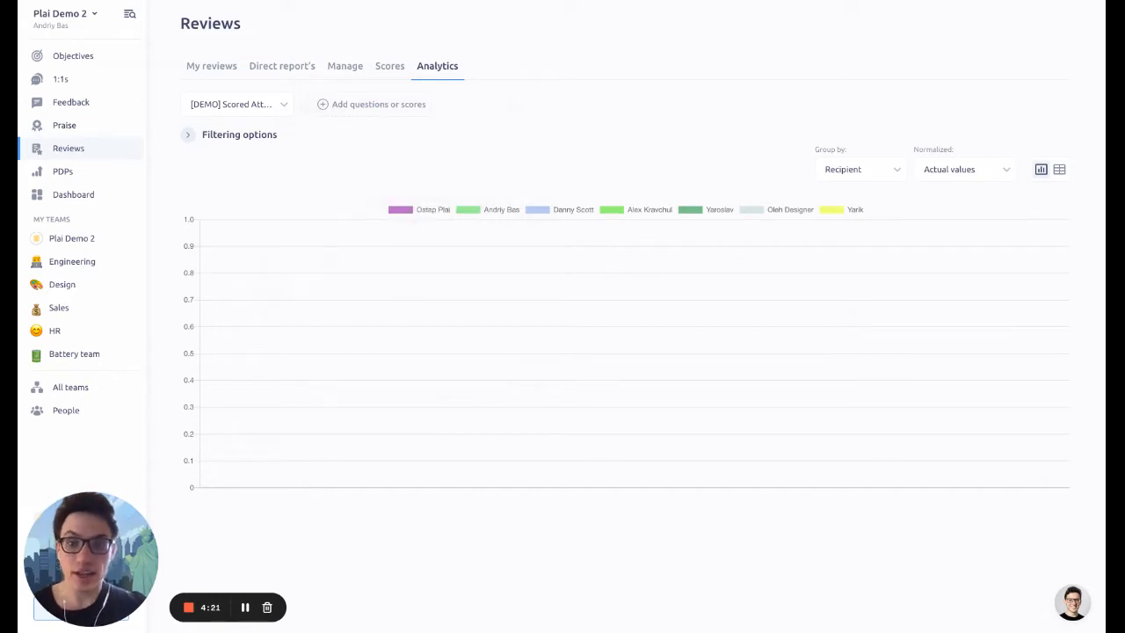
Search the questions and scores for "comm", add the Communication score to the chart and inspect the recipients' bars.
left_click(398, 110)
type("comm")
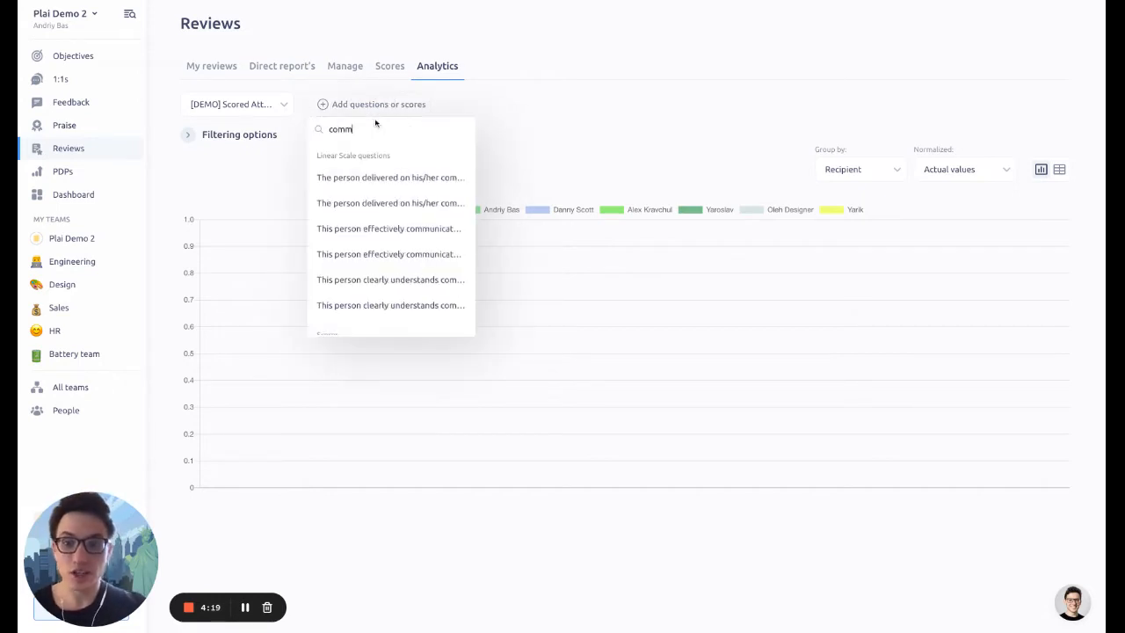
scroll(371, 238, "down", 2)
left_click(389, 299)
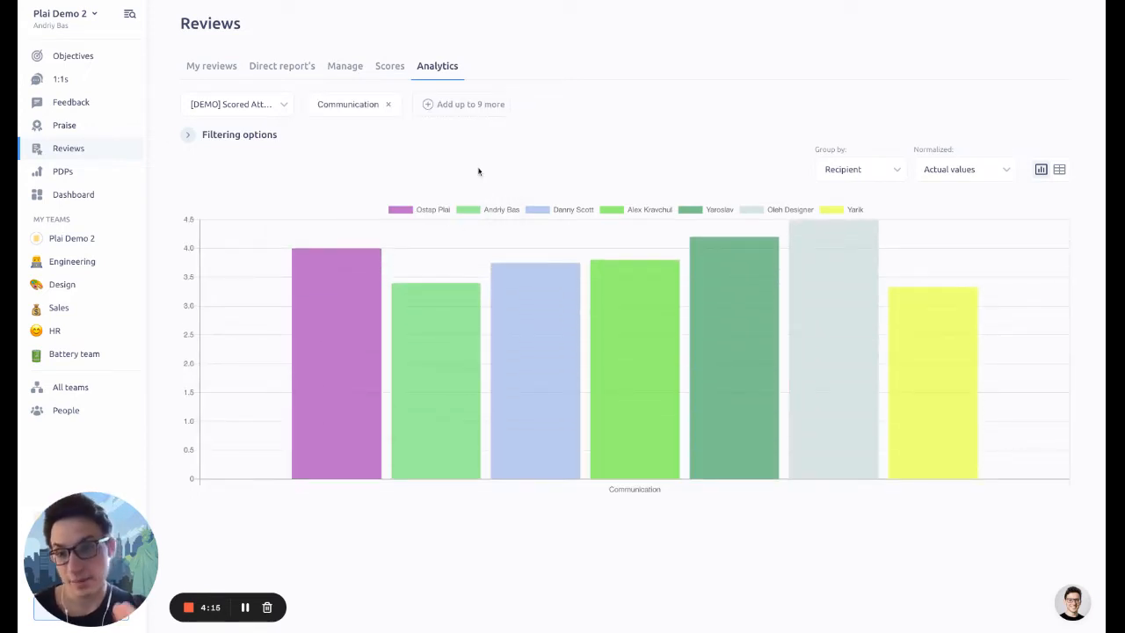
mouse_move(327, 293)
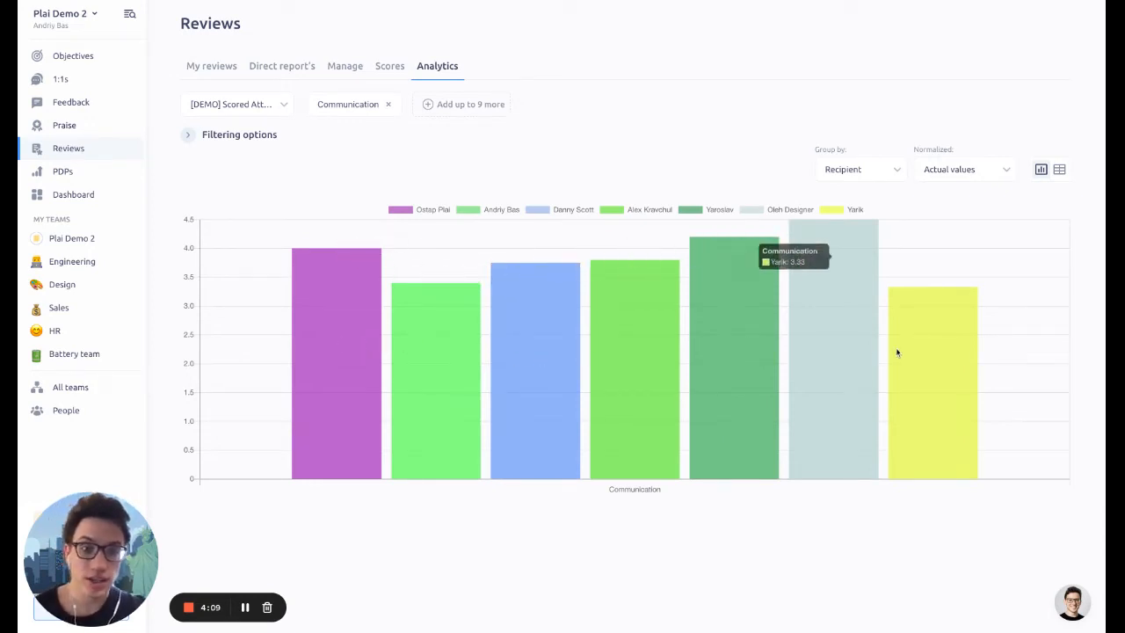
mouse_move(843, 354)
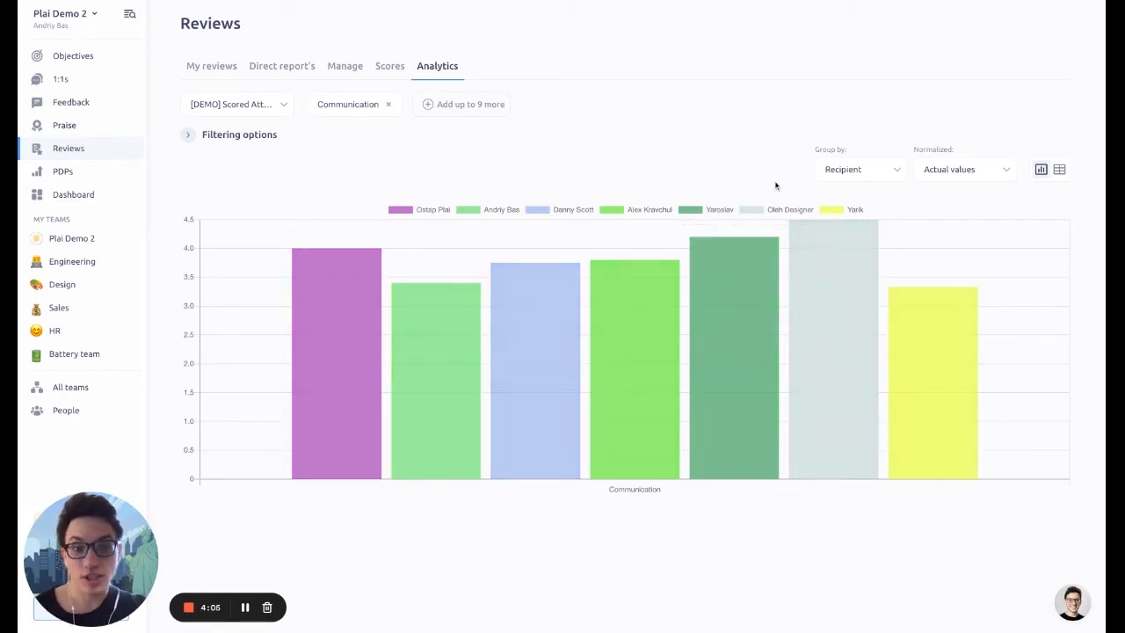
Examine the available filtering options for the chart, including the choices for teams, users and locations.
left_click(250, 138)
left_click(235, 179)
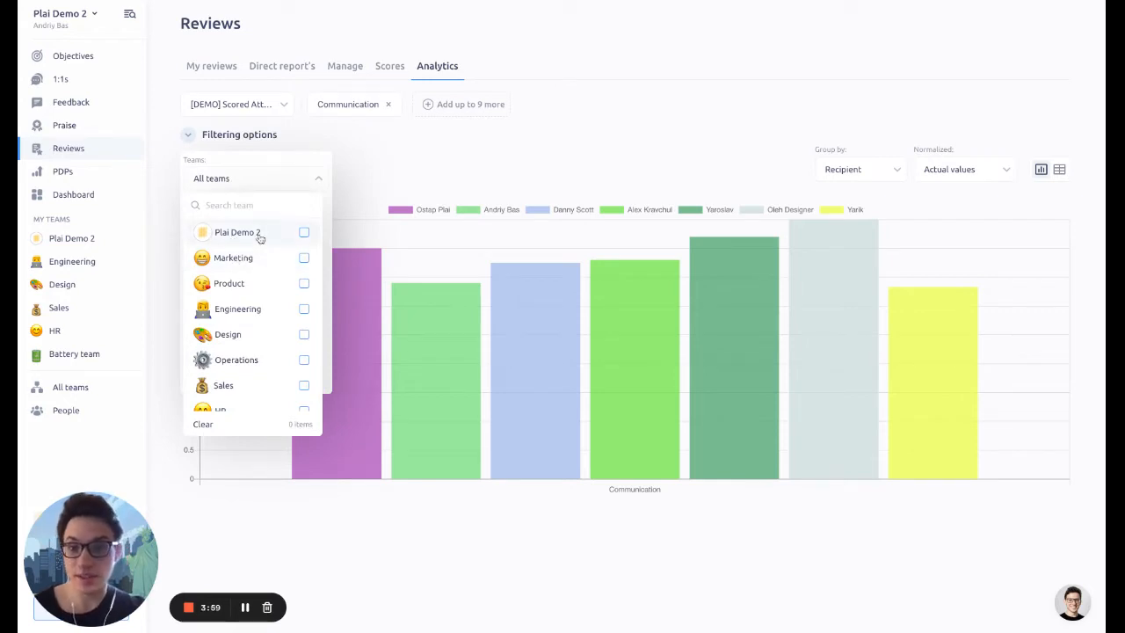
left_click(284, 183)
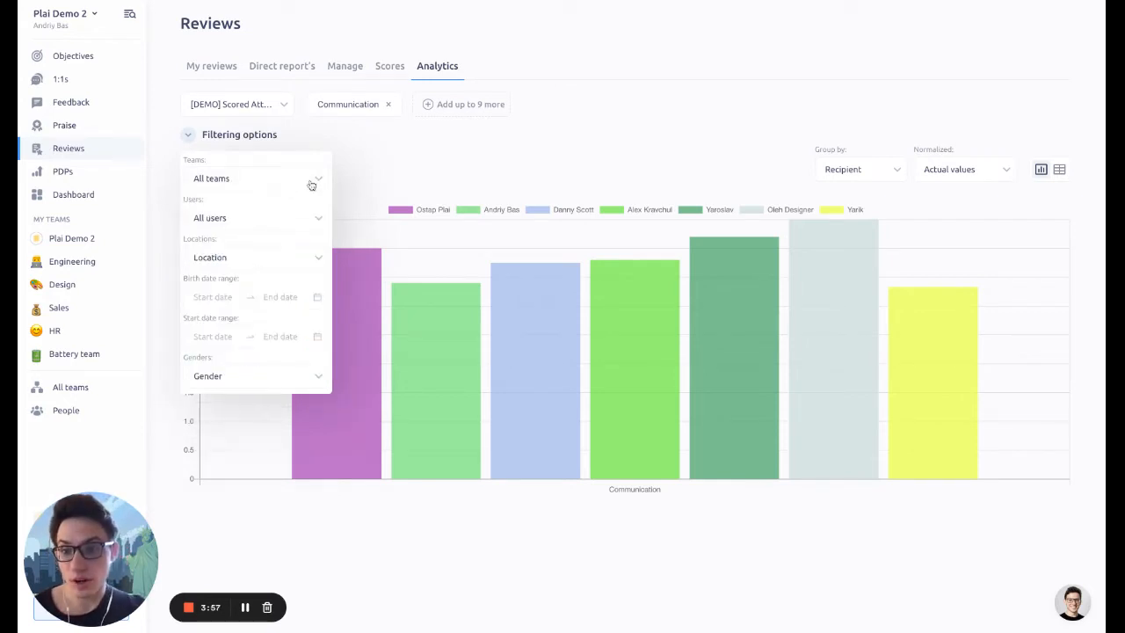
left_click(275, 219)
left_click(307, 219)
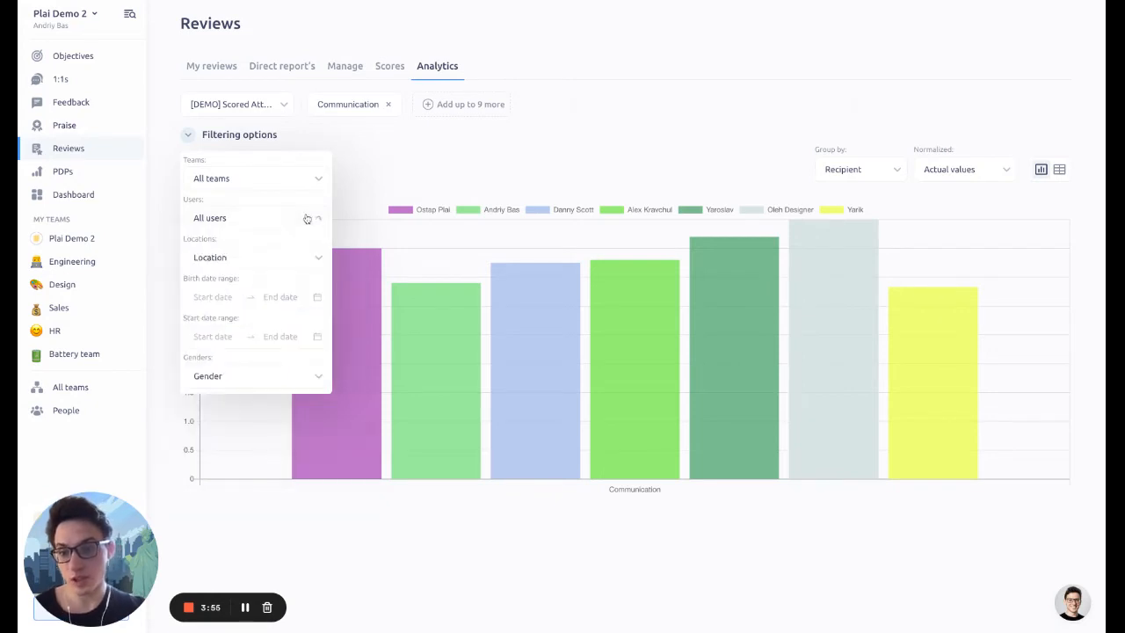
left_click(246, 257)
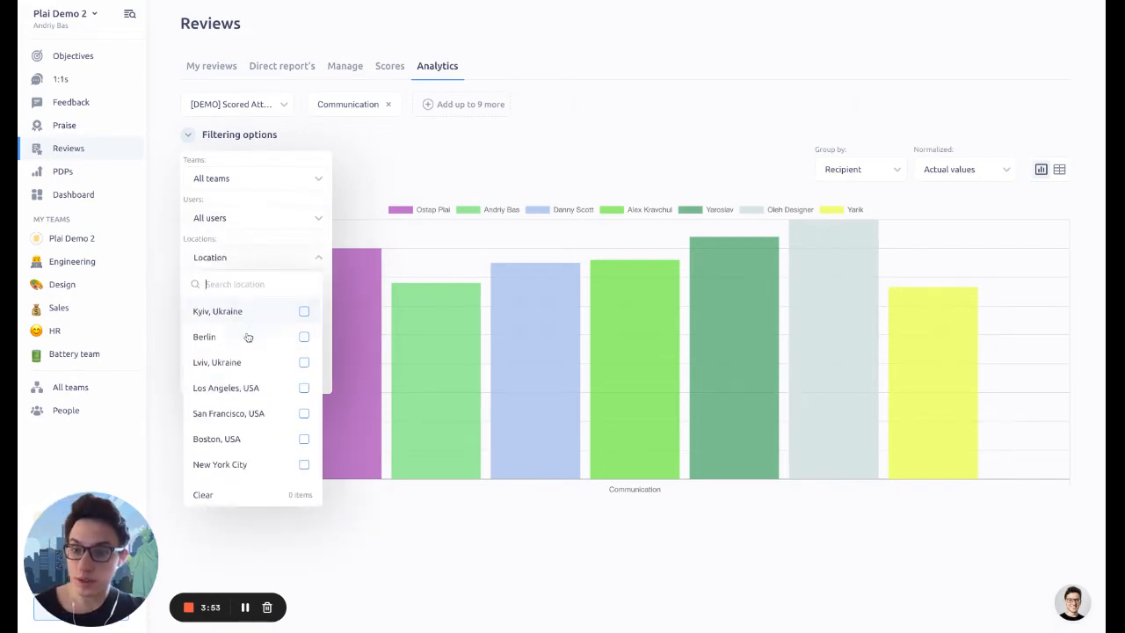
left_click(273, 264)
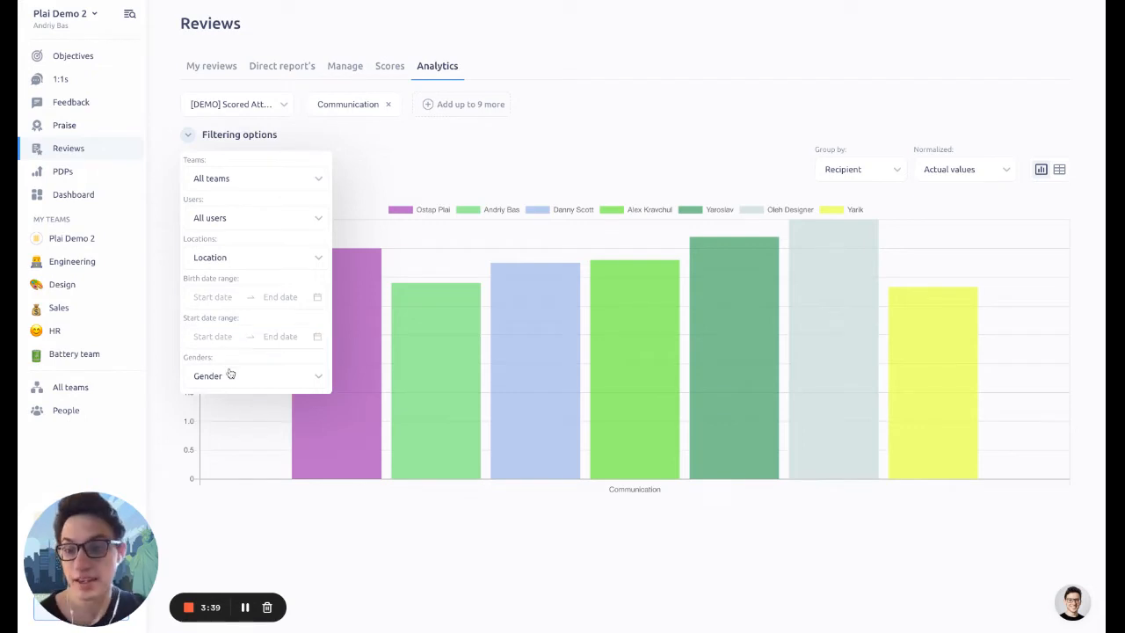
left_click(359, 159)
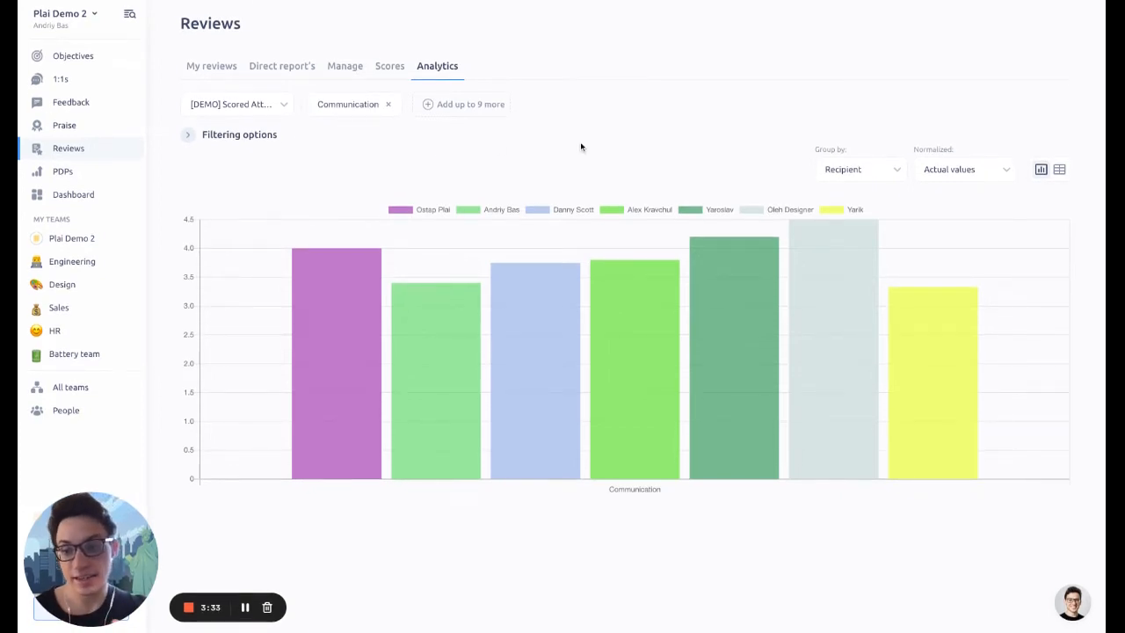
Group the Communication chart by direct manager and inspect the individual managers' bars.
left_click(894, 176)
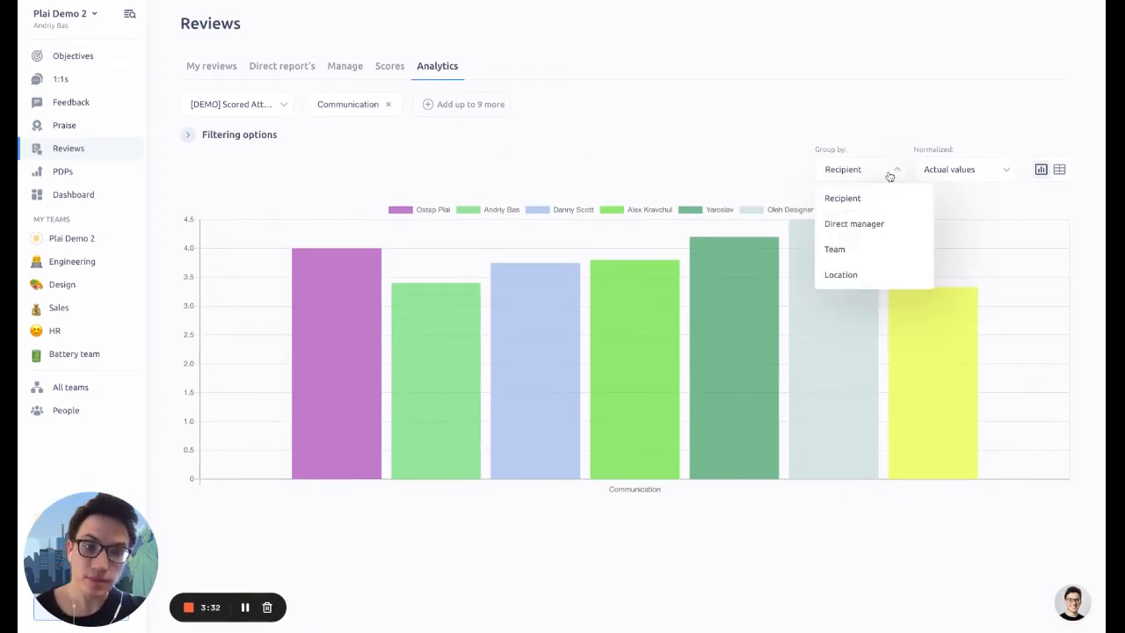
left_click(861, 224)
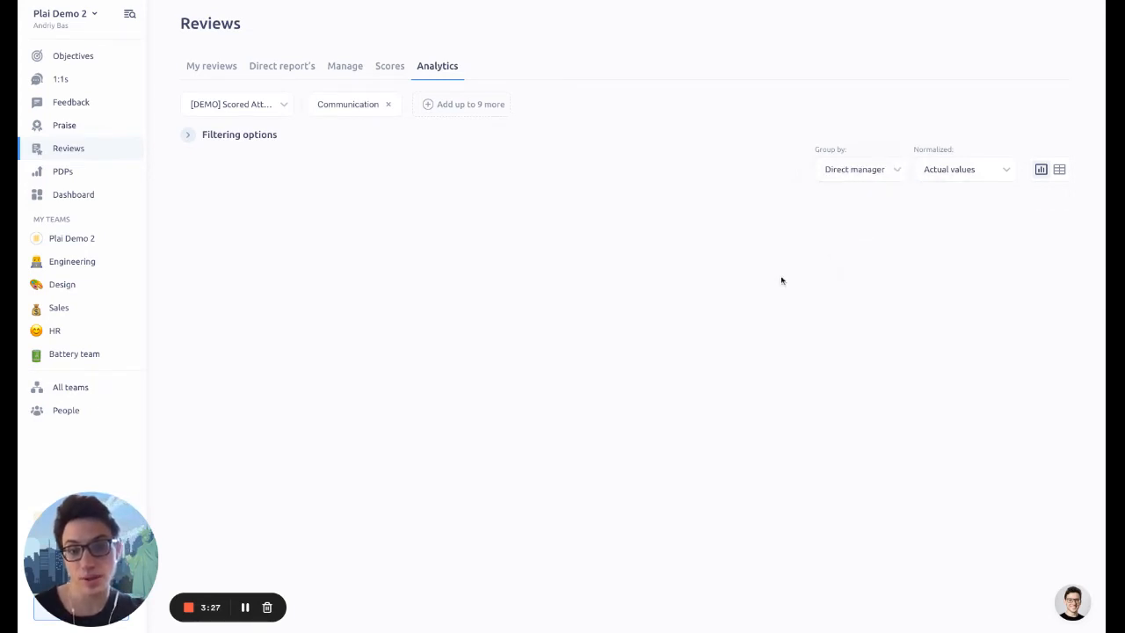
mouse_move(364, 311)
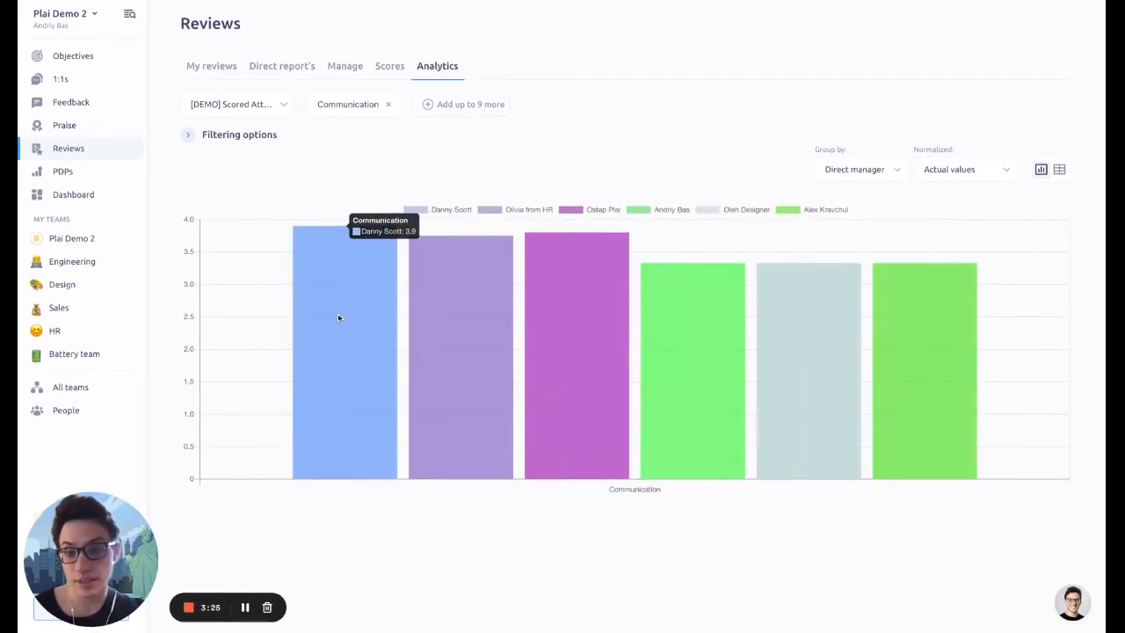
mouse_move(943, 374)
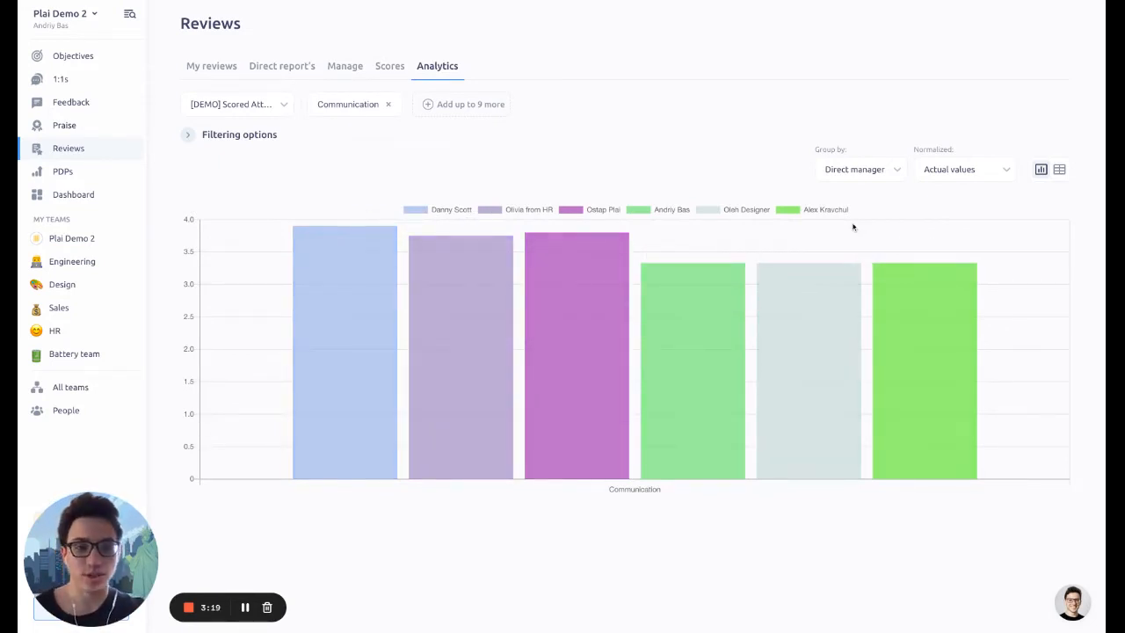
Switch the Communication chart's grouping to Team and after that to Location.
left_click(876, 180)
left_click(835, 250)
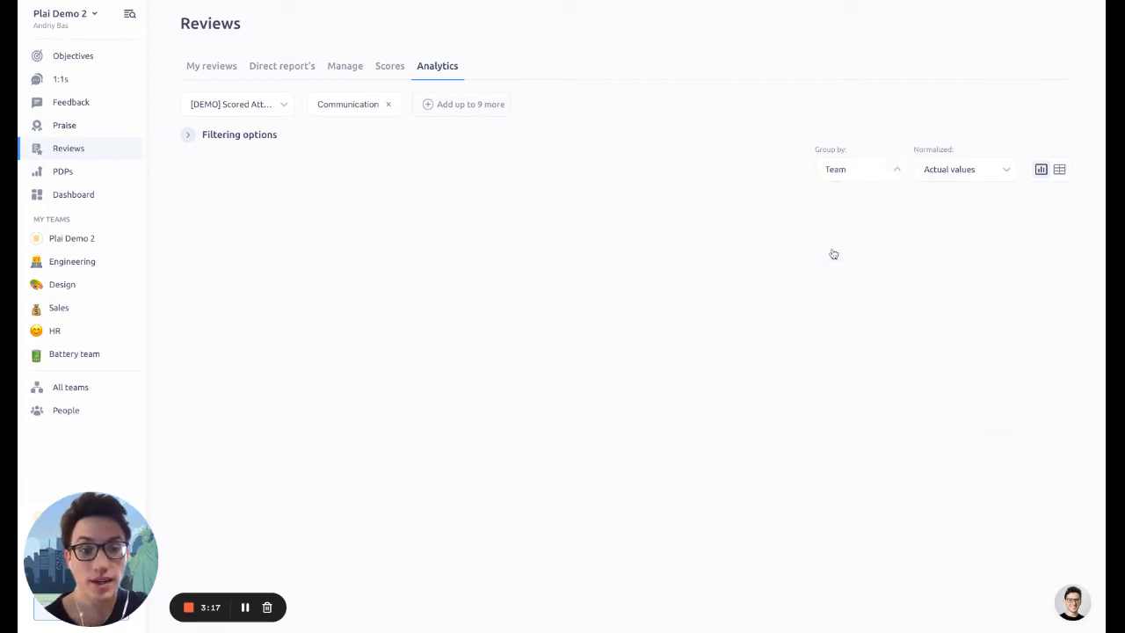
left_click(851, 181)
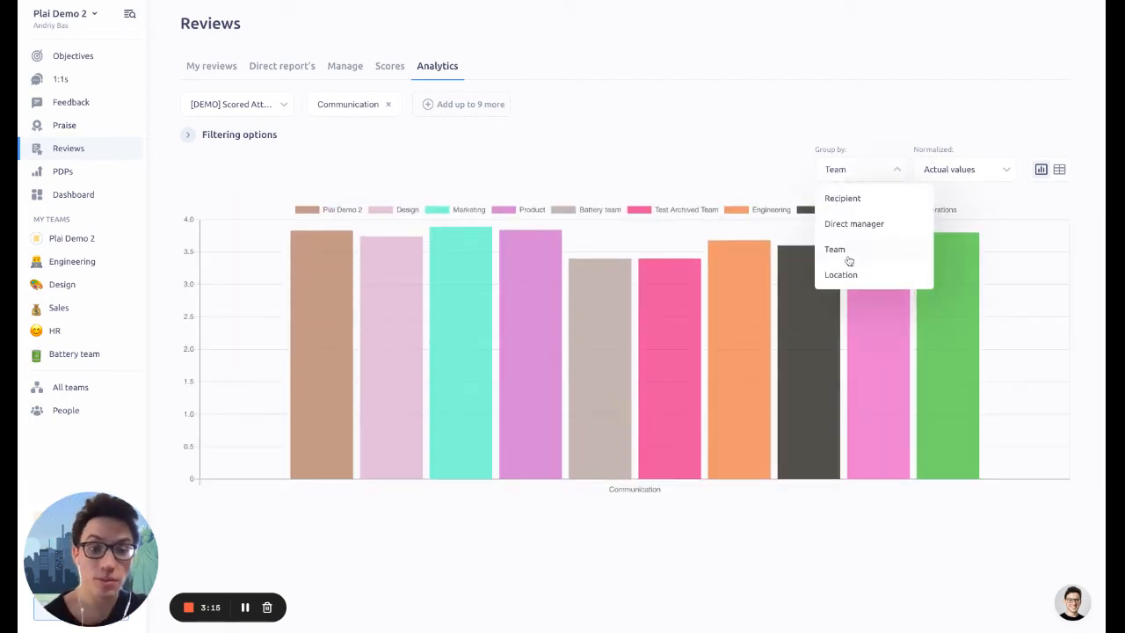
left_click(850, 278)
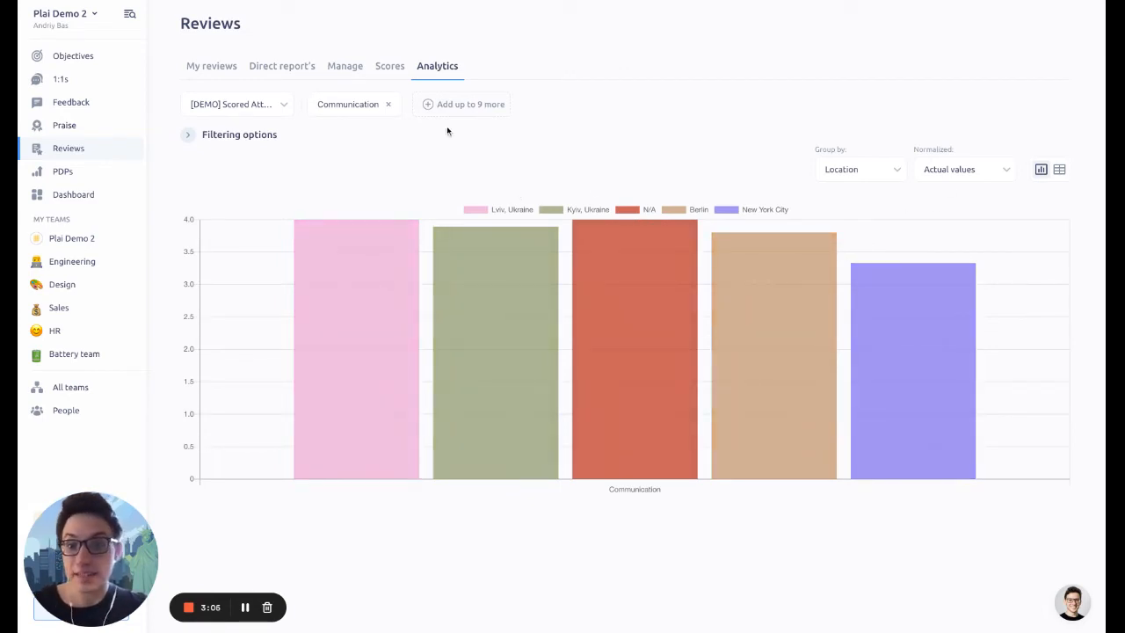
Try adding "This person is open-minded and accepts feedback" and "This person effectively communicates with others. (calibrated)" to the chart, and remove both questions.
left_click(463, 105)
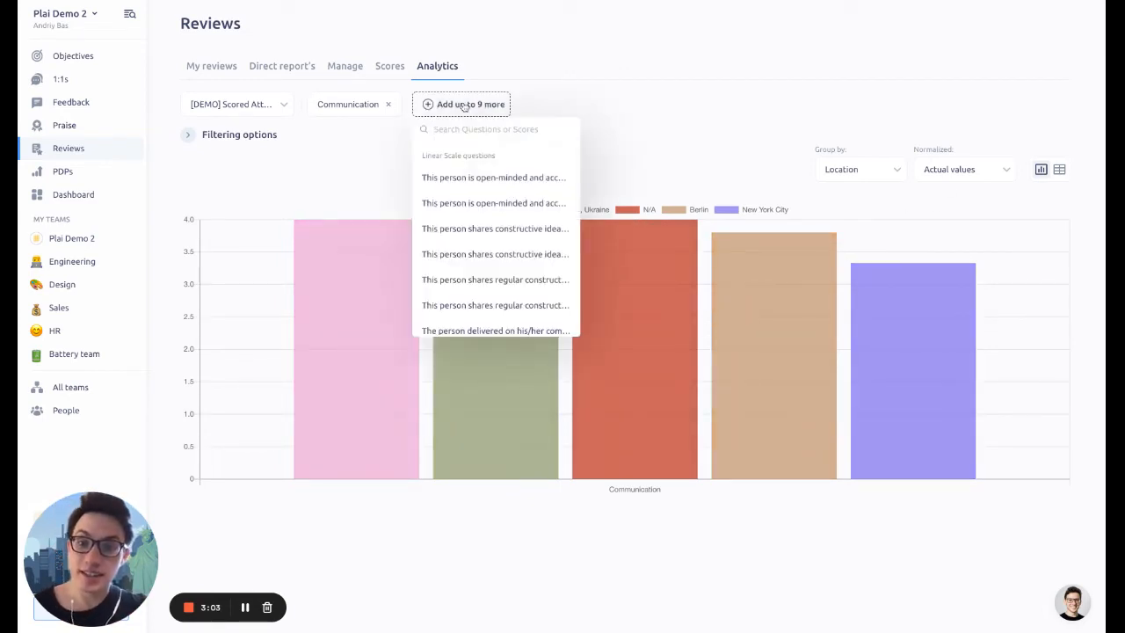
left_click(512, 178)
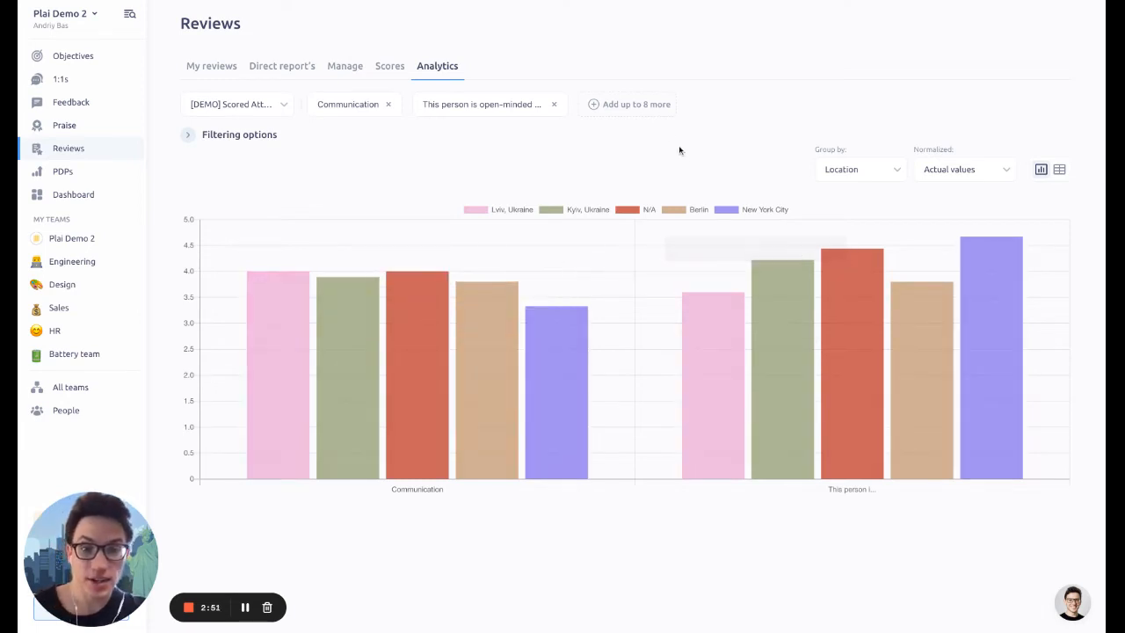
left_click(635, 111)
scroll(648, 275, "down", 5)
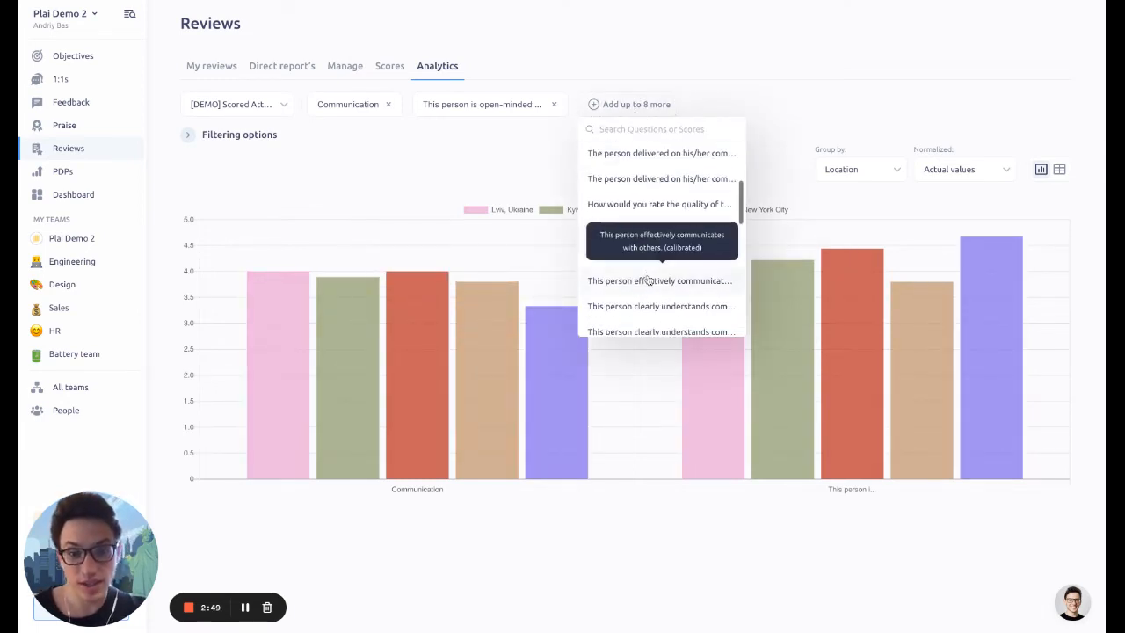
left_click(652, 282)
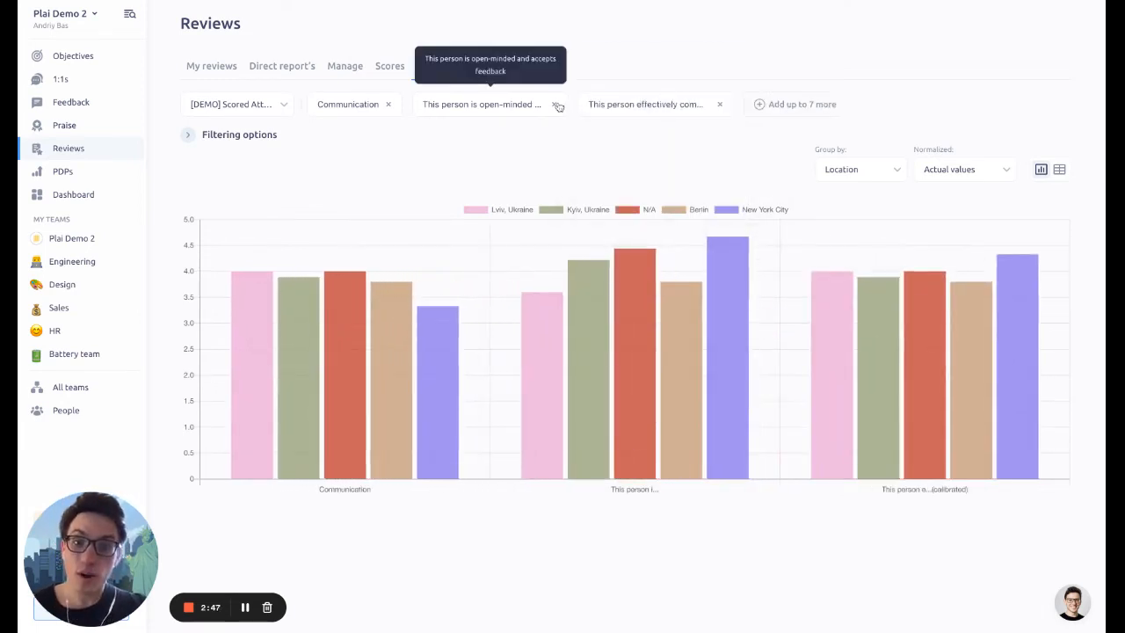
left_click(553, 103)
left_click(555, 105)
Search the questions and scores for "Comm" and add the Communication (calibrated) score beside the Communication score.
left_click(472, 105)
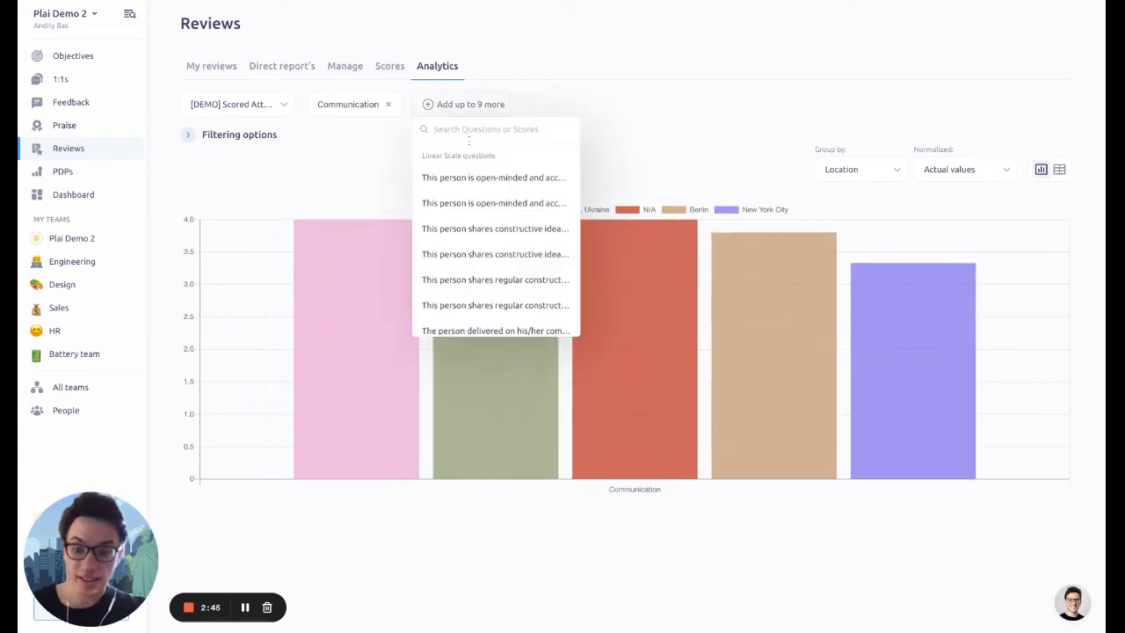
type("comm")
scroll(484, 243, "down", 2)
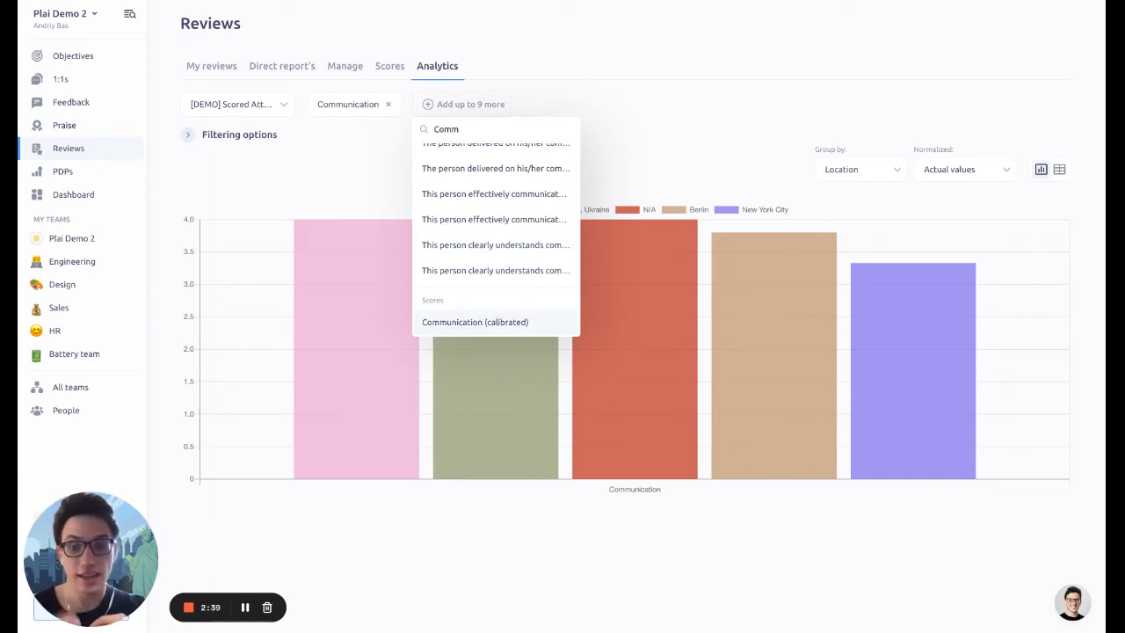
left_click(474, 322)
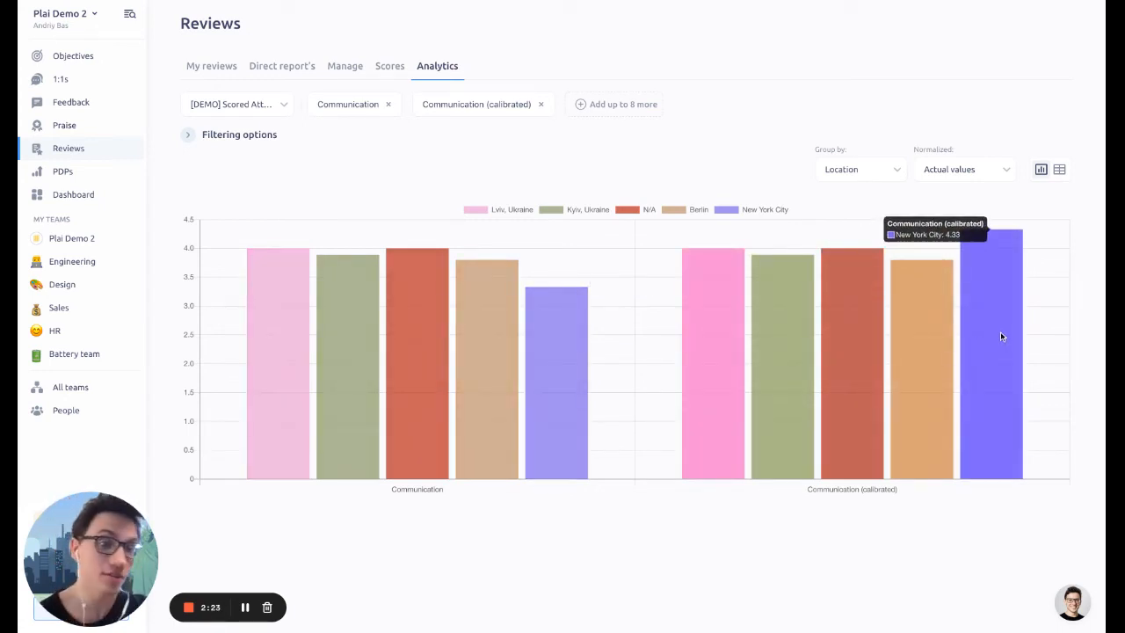
Group the two Communication scores by recipient, view them as a table and return to the bar chart.
left_click(877, 170)
left_click(868, 200)
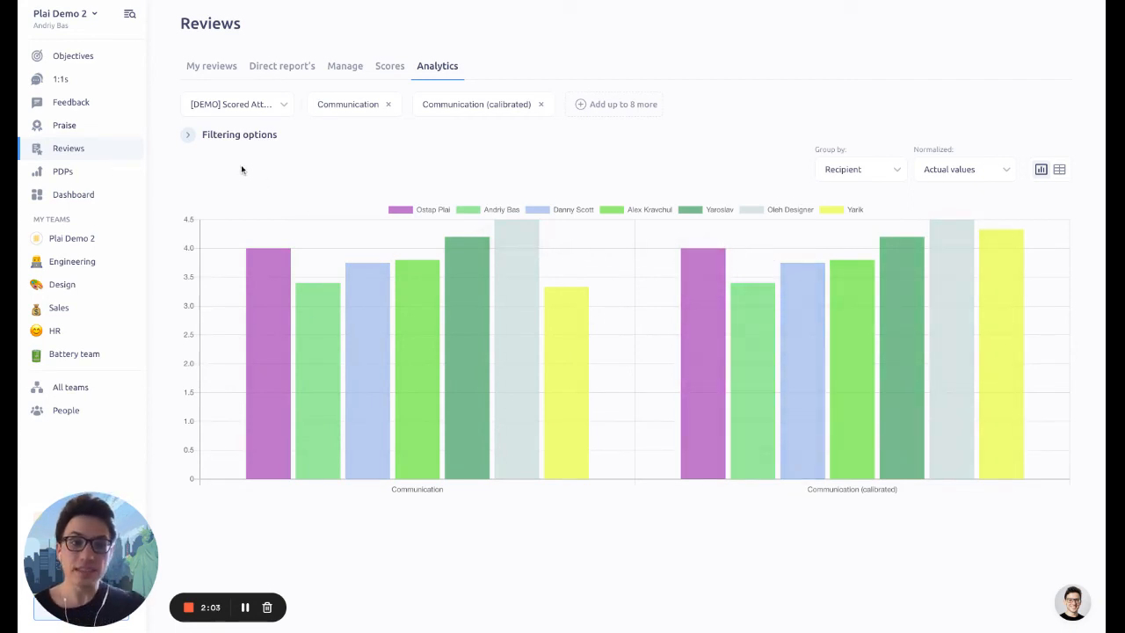
left_click(1059, 170)
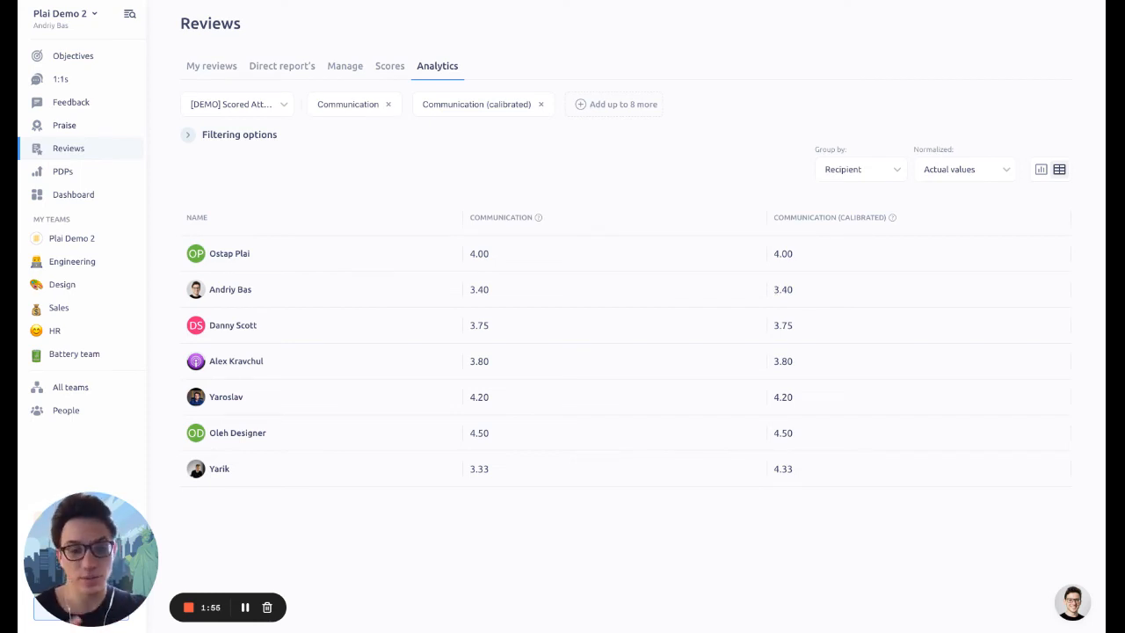
left_click(1040, 170)
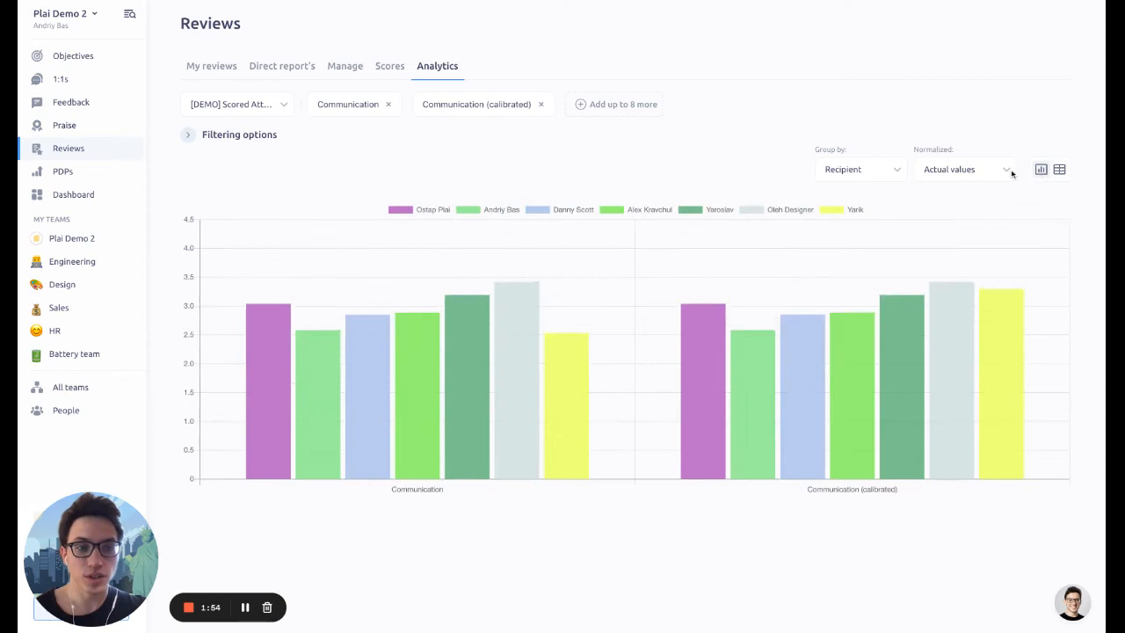
Look over the filtering options and the list of scored attributes, and return to the review analytics.
left_click(259, 137)
left_click(379, 171)
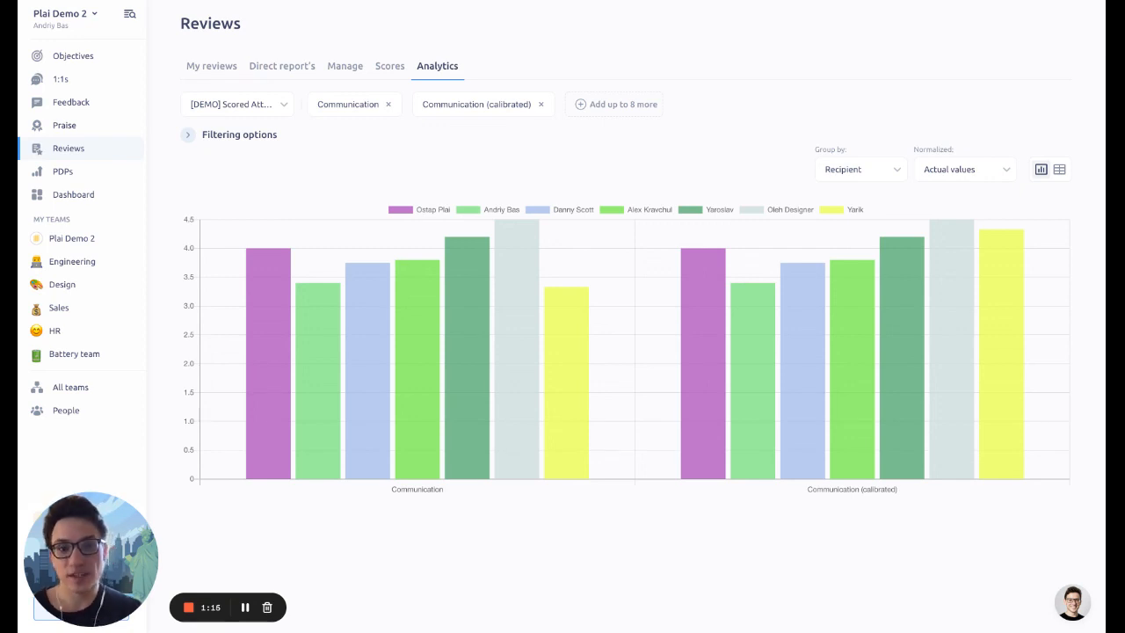
left_click(390, 66)
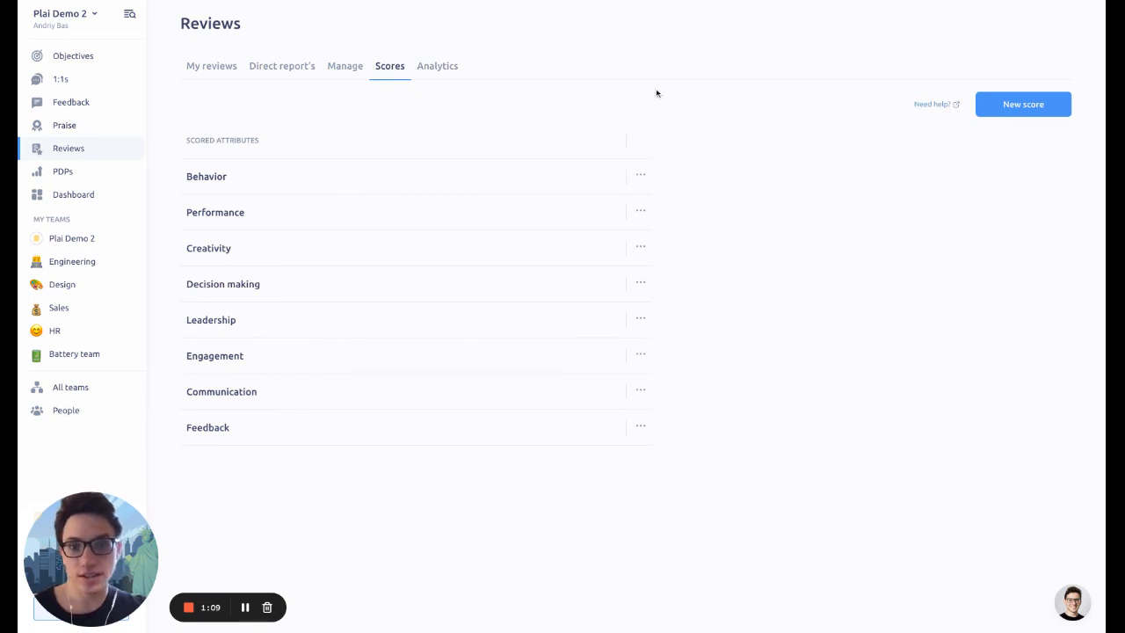
left_click(449, 73)
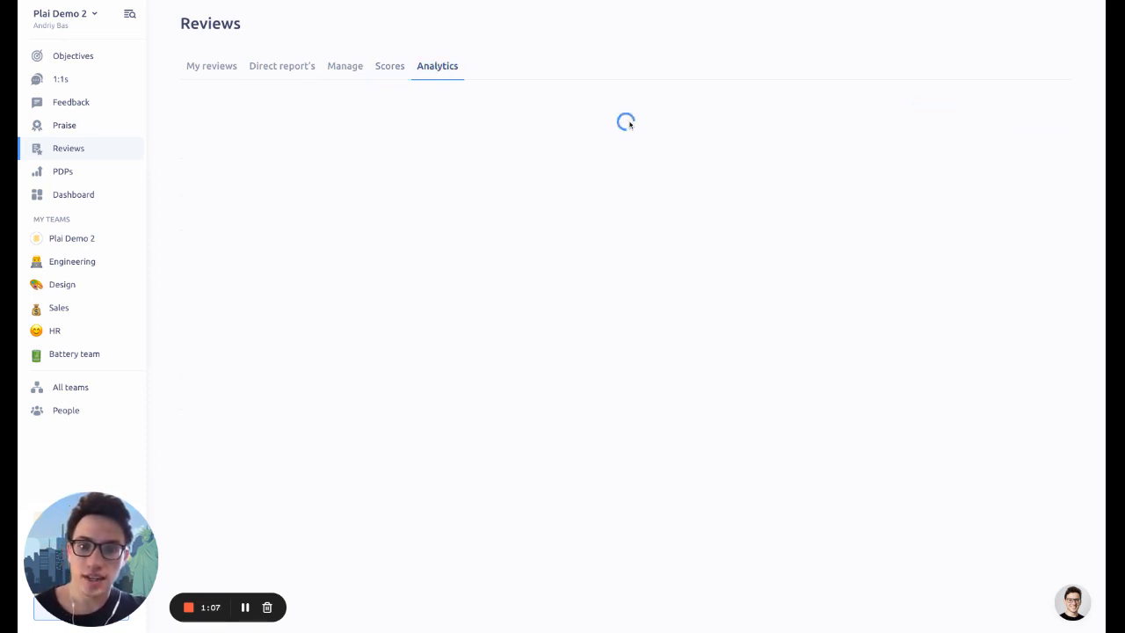